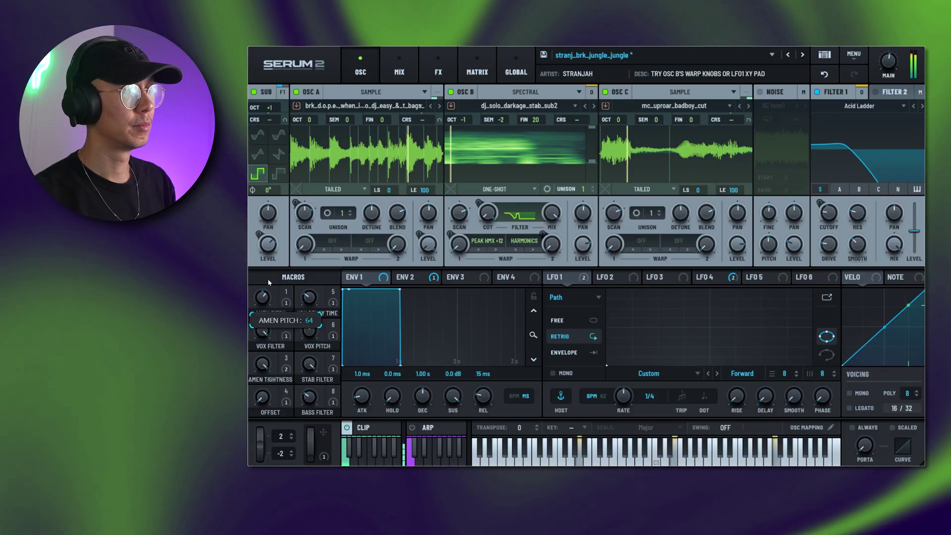
- Adjust the Amen Pitch, Vox Filter and Vox Pitch macros while the jungle preset plays
drag(267, 300, 272, 326)
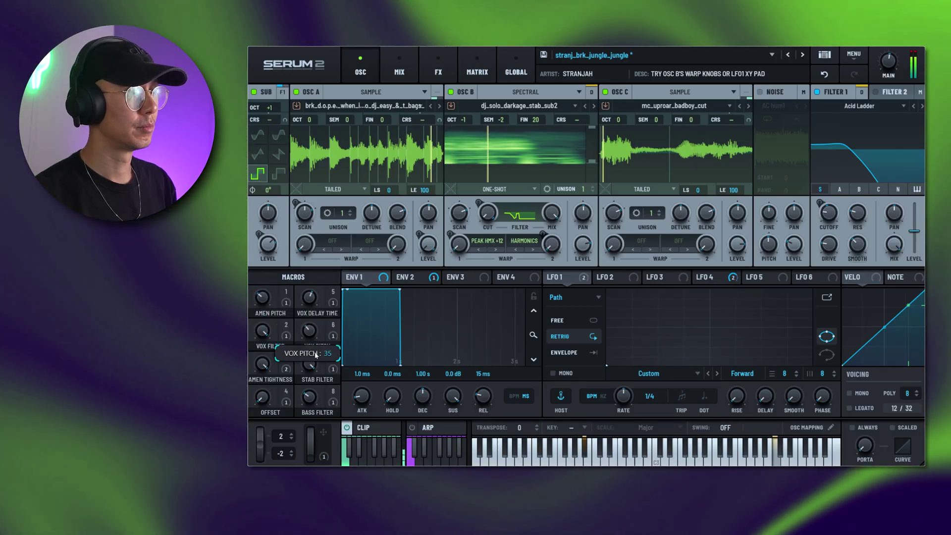
drag(262, 331, 265, 371)
drag(263, 365, 314, 352)
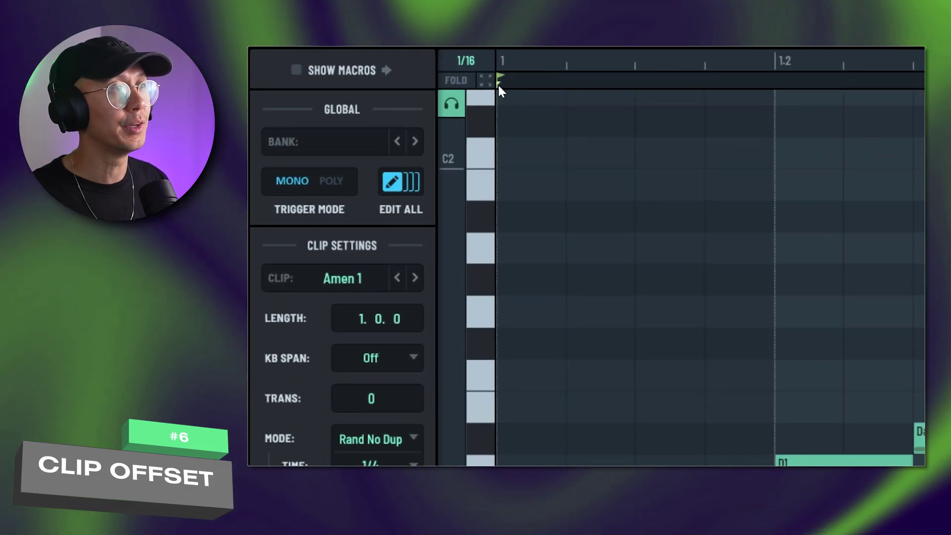
- Assign the Mod Wheel as the modulation source for the Clip 1 Offset of the Amen 1 clip
right_click(498, 85)
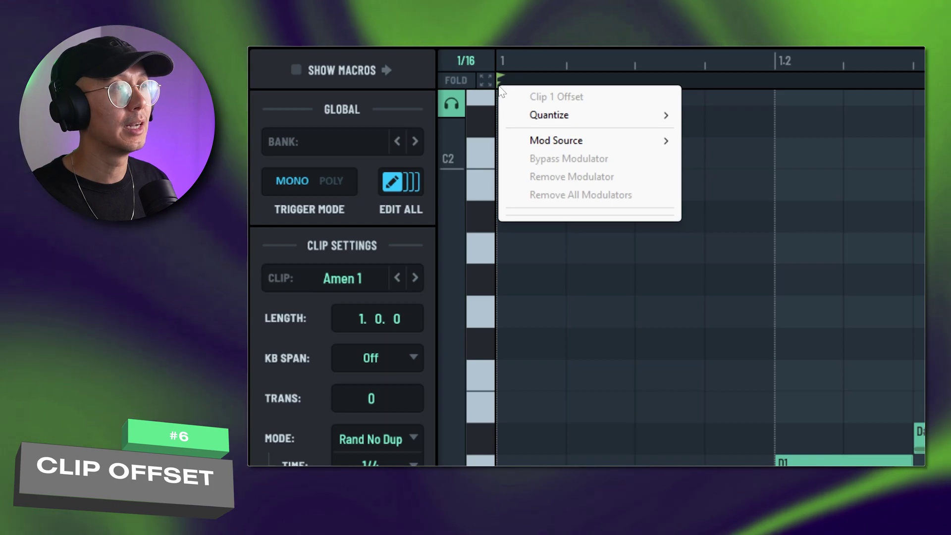
click(510, 81)
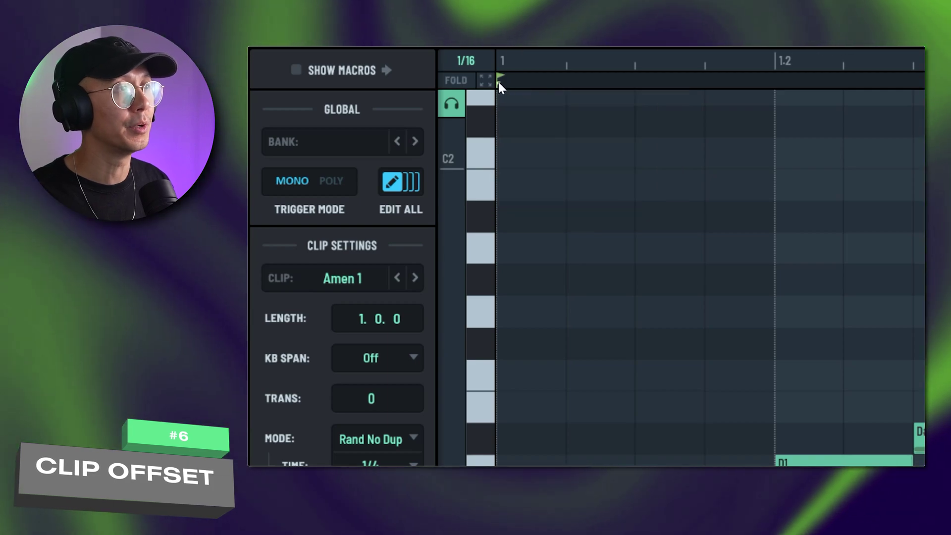
right_click(499, 85)
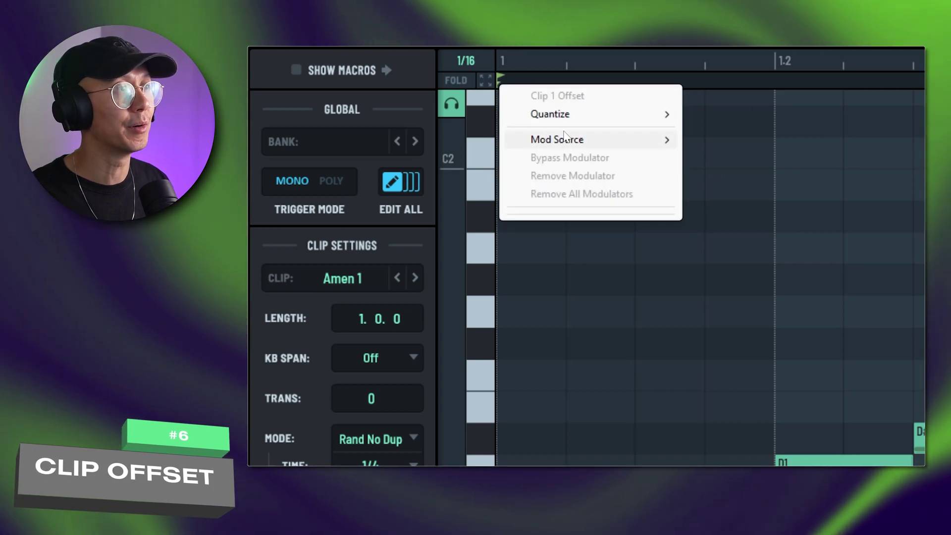
mouse_move(594, 140)
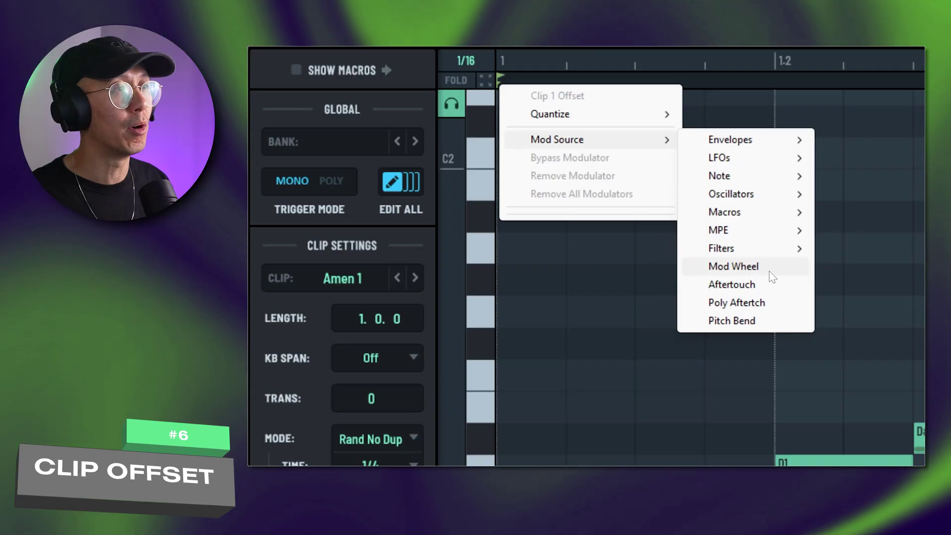
mouse_move(759, 213)
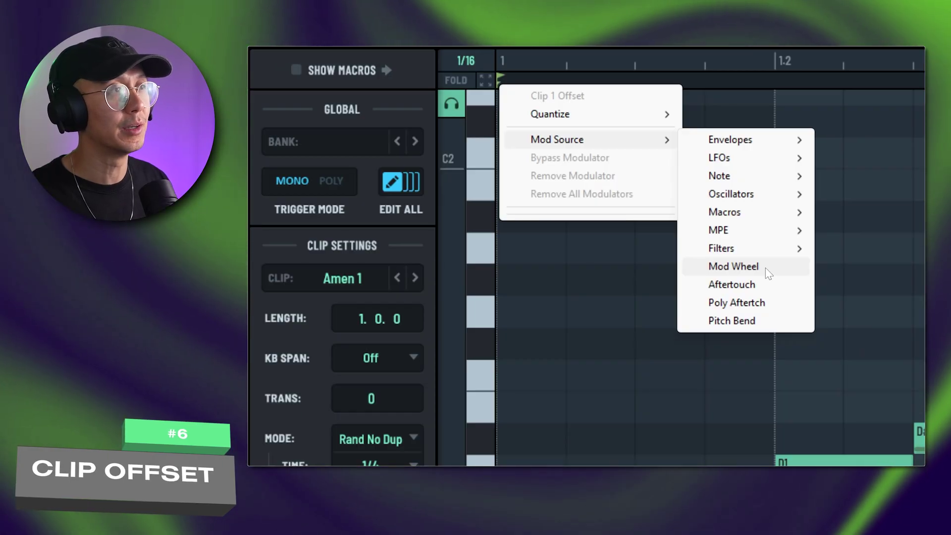
click(765, 268)
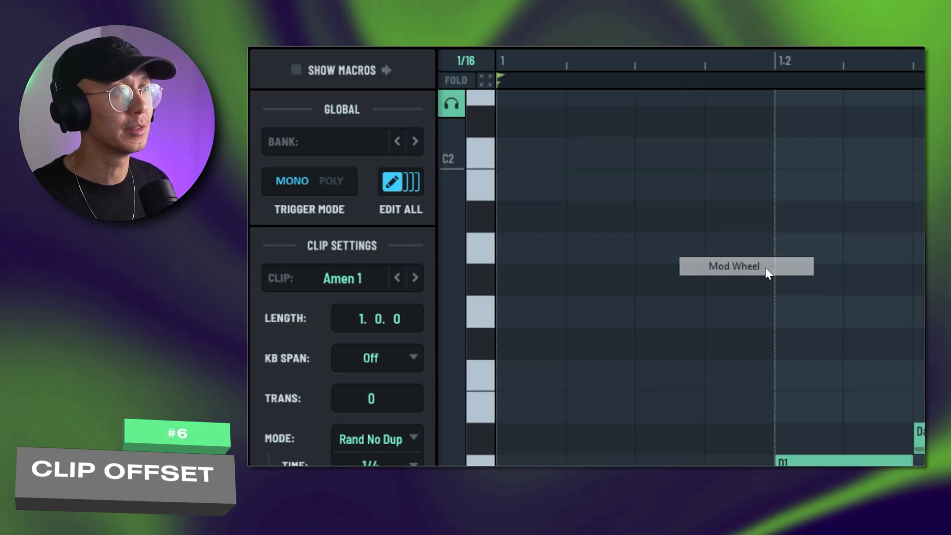
- Set the Clip 1 Offset quantize value to 1/8
right_click(500, 79)
mouse_move(563, 115)
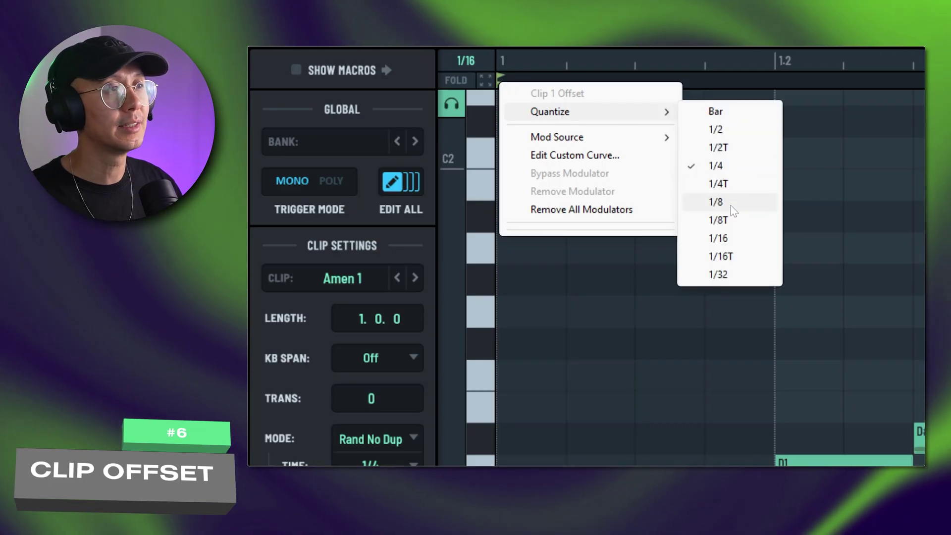
click(730, 206)
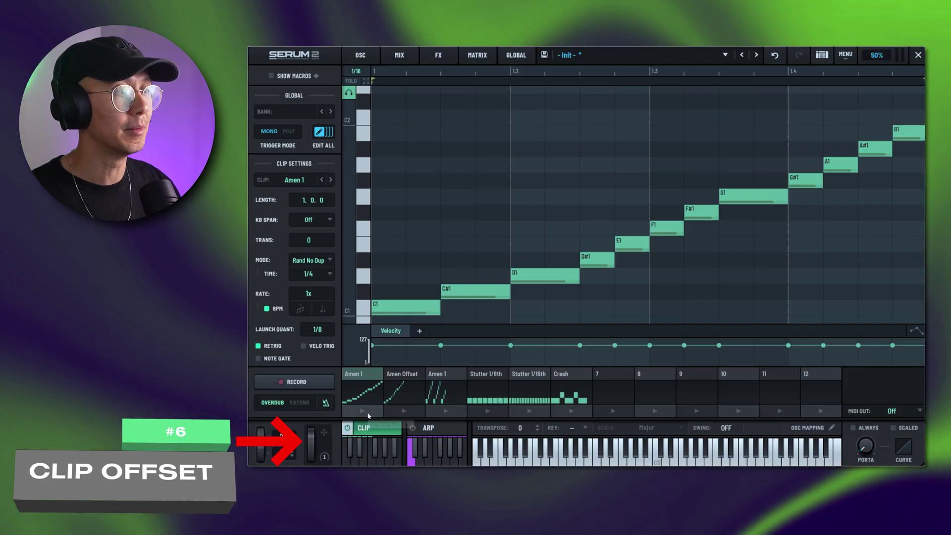
- Launch the Amen 1 clip and raise the mod wheel to shift its start offset during playback
click(365, 412)
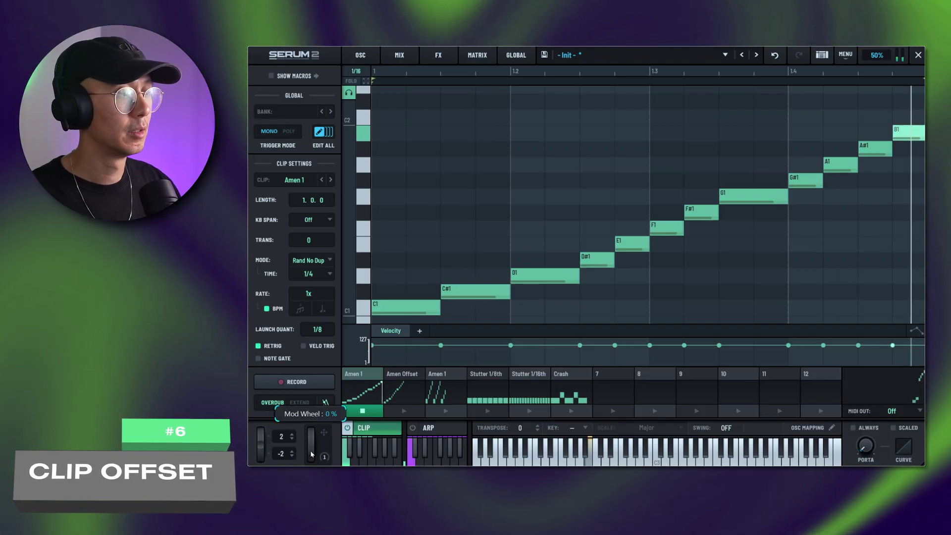
drag(311, 453, 333, 298)
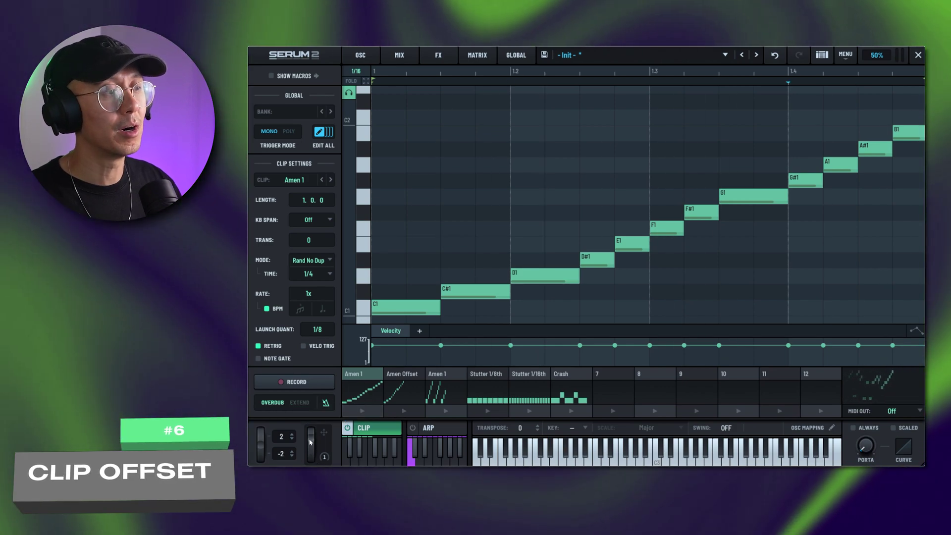
mouse_move(311, 442)
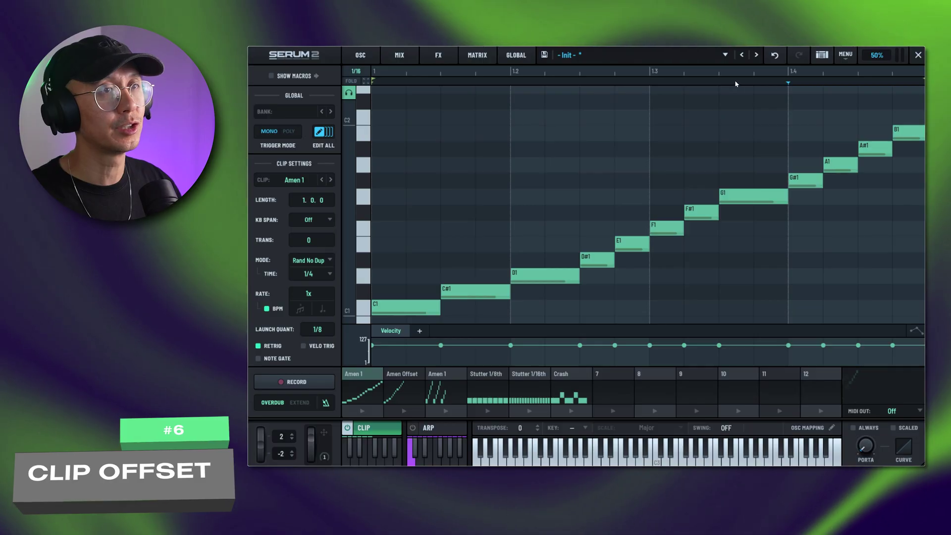
- Set the Clip 1 Offset quantize to 1/16 and launch the Amen 1 clip to hear it
right_click(372, 83)
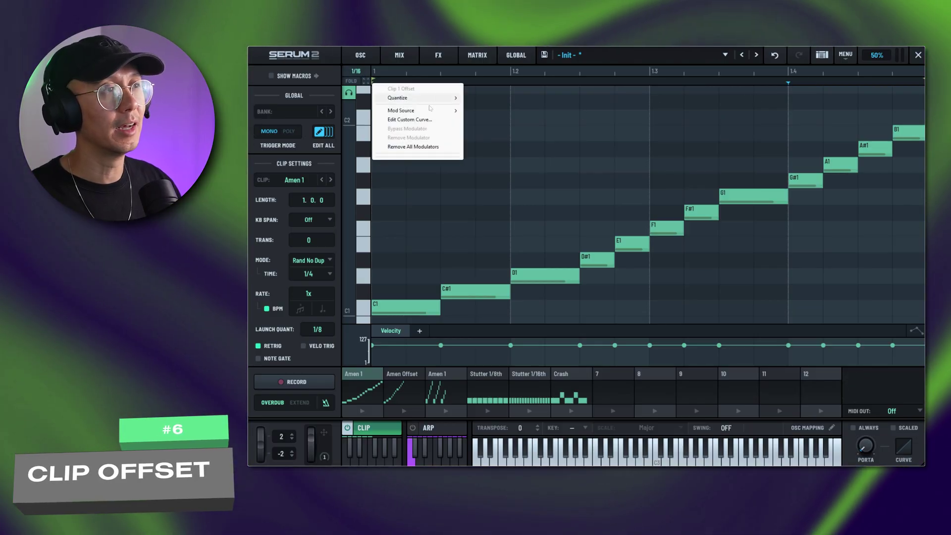
mouse_move(436, 97)
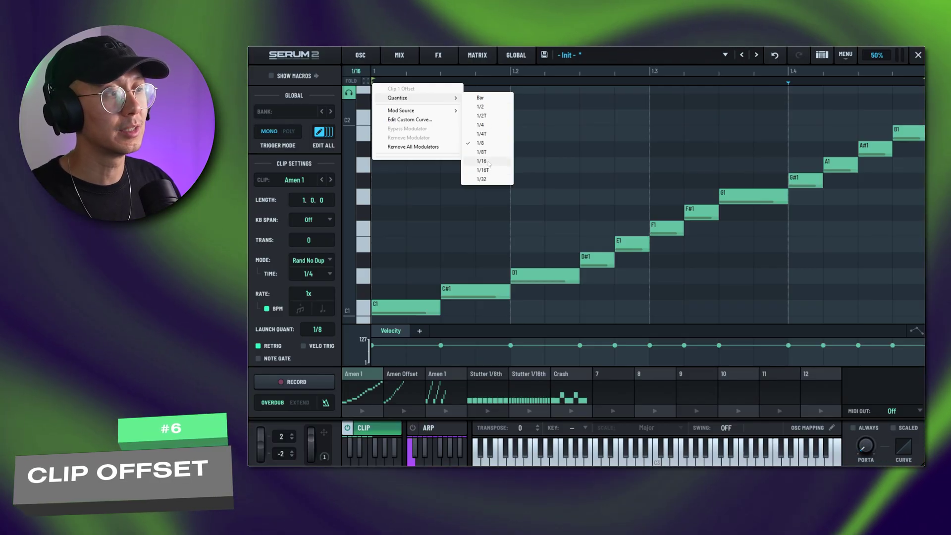
click(488, 163)
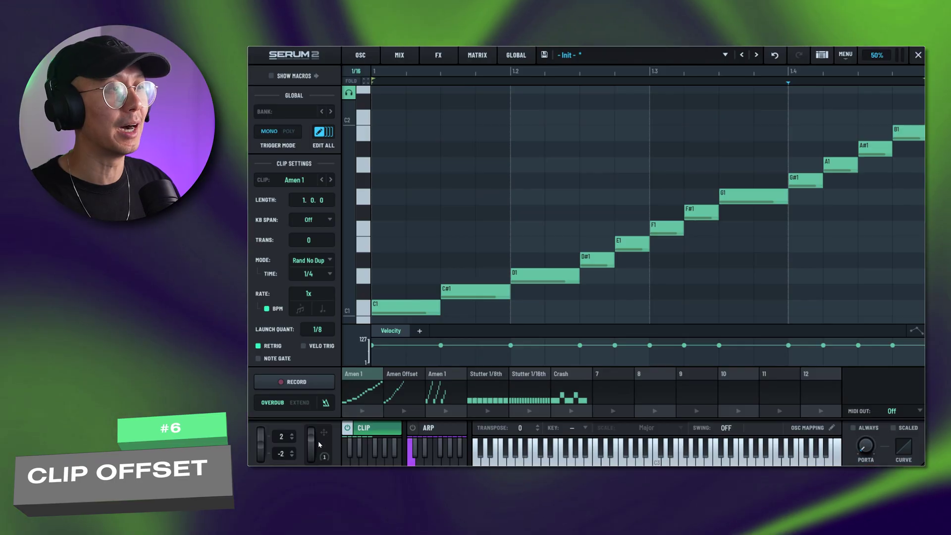
click(377, 406)
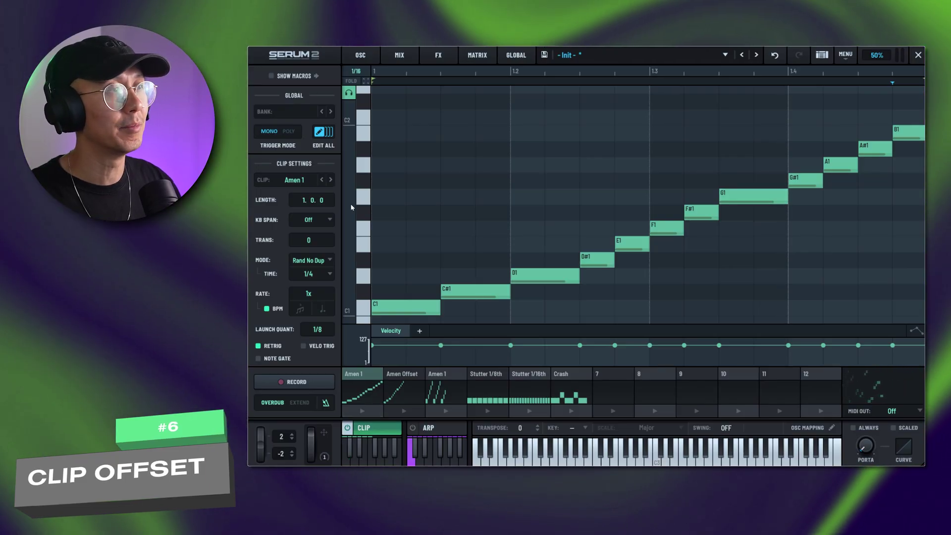
- Return the Clip 1 Offset quantize to 1/8
right_click(372, 82)
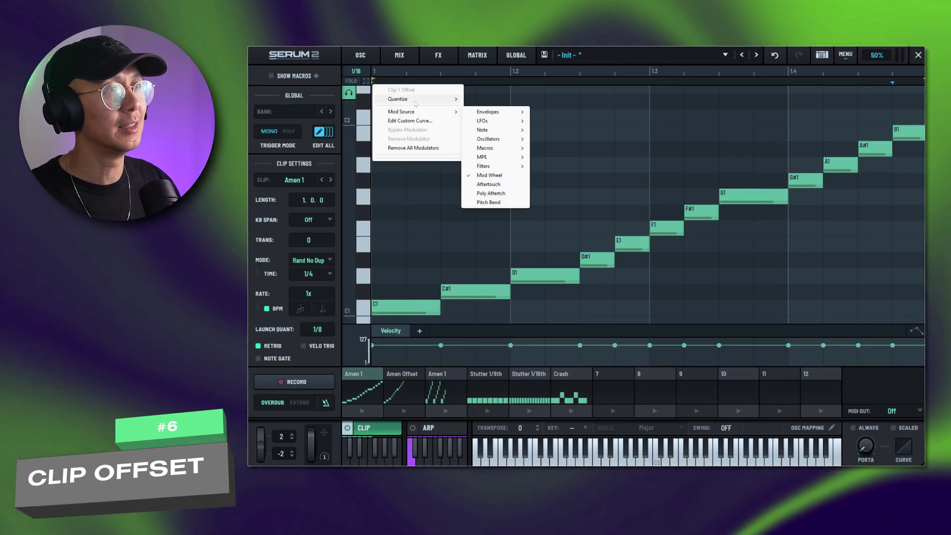
mouse_move(415, 100)
click(497, 146)
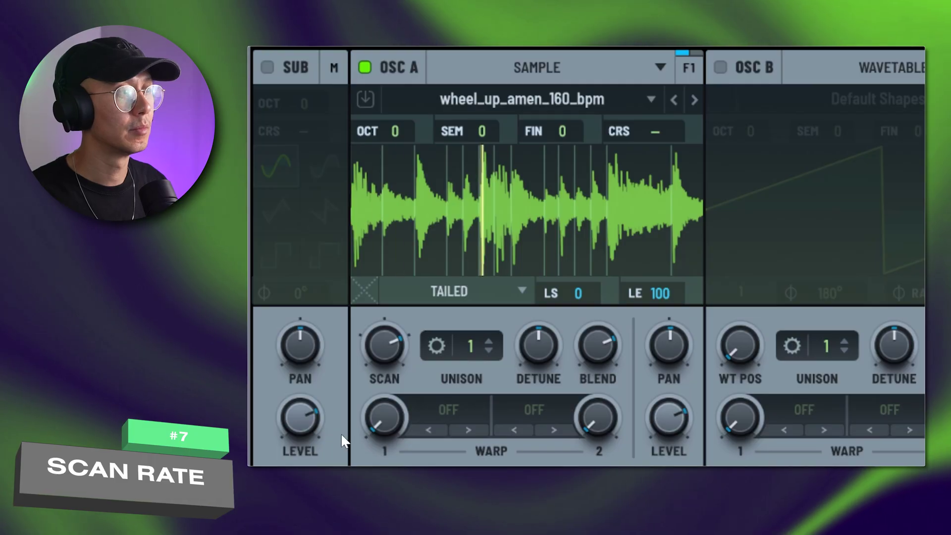
- Try lowering oscillator A's scan rate to 68 % and further down to slow the sample playback
drag(377, 323, 393, 359)
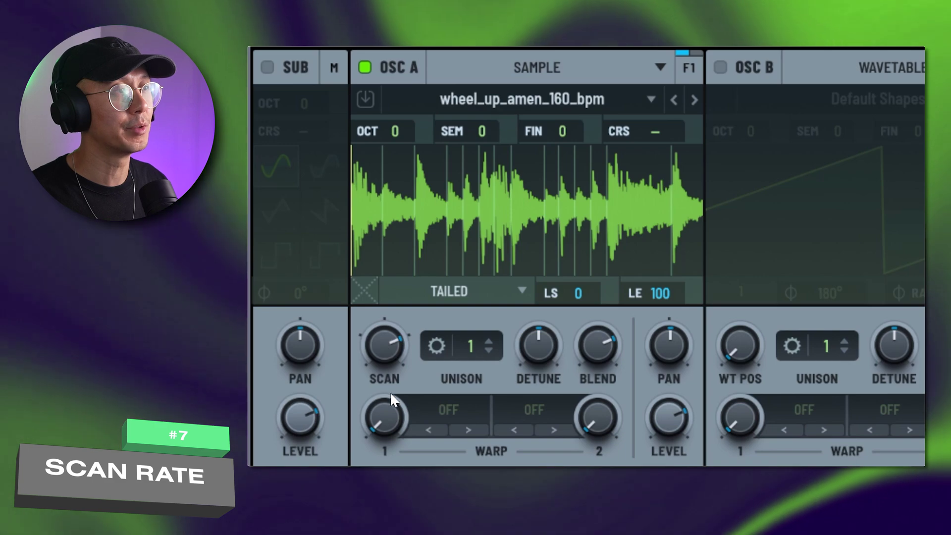
mouse_move(392, 339)
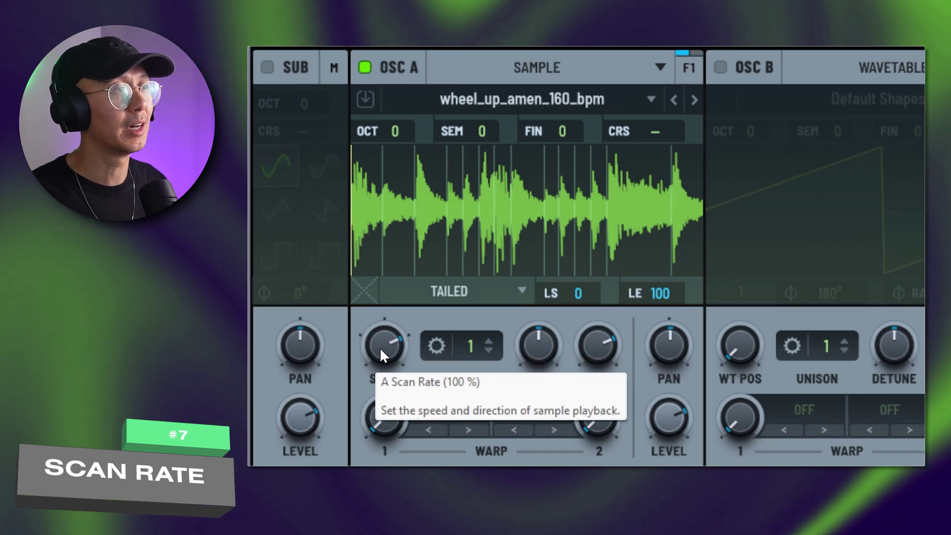
drag(382, 343, 385, 363)
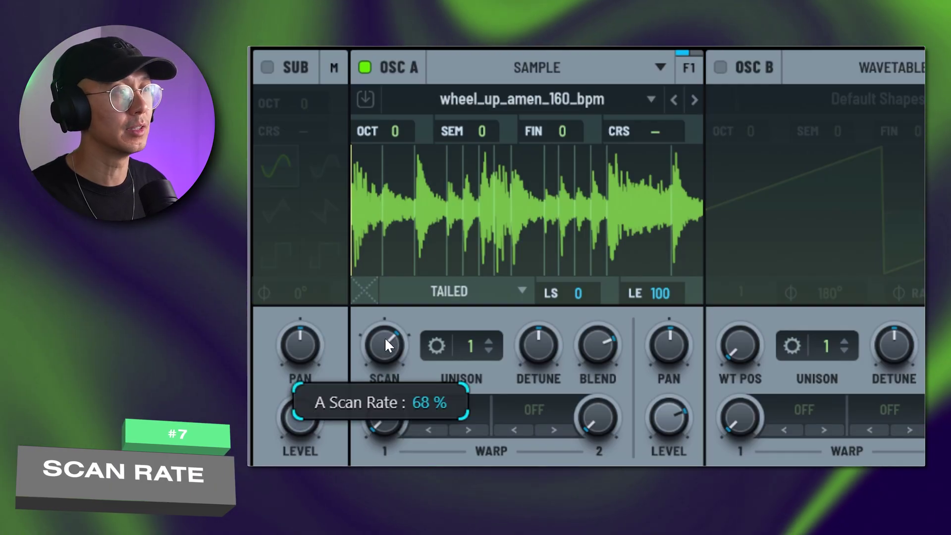
drag(385, 341, 392, 483)
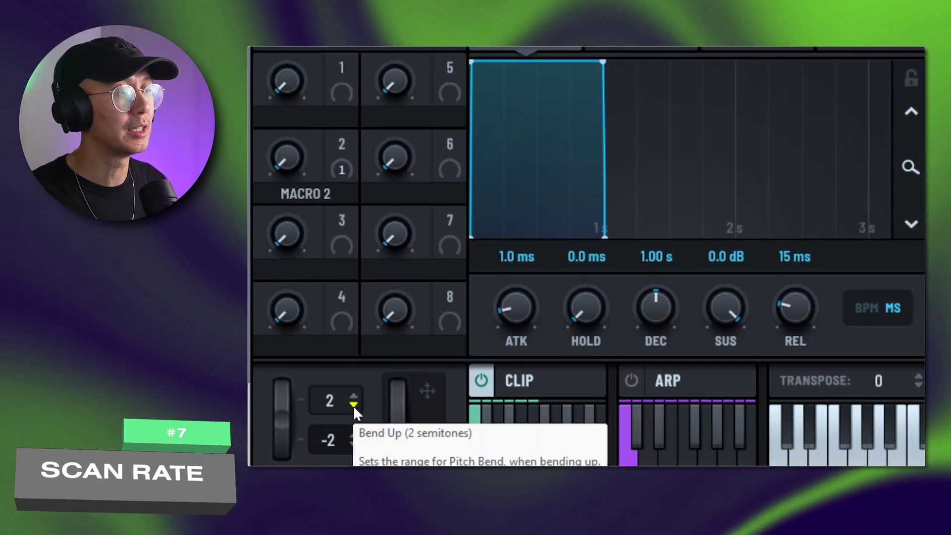
- Set both the upward and downward pitch bend ranges to 0 semitones
click(353, 405)
click(353, 405)
click(353, 435)
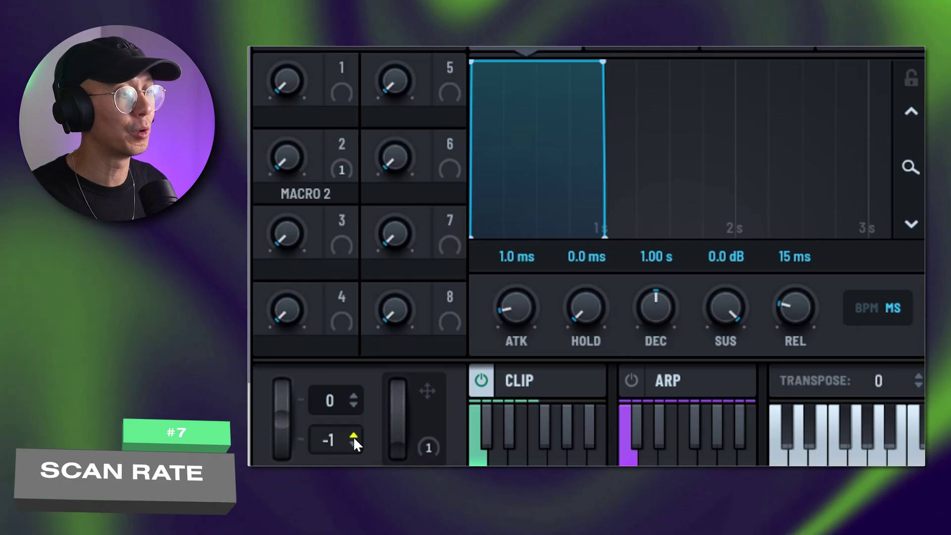
click(353, 436)
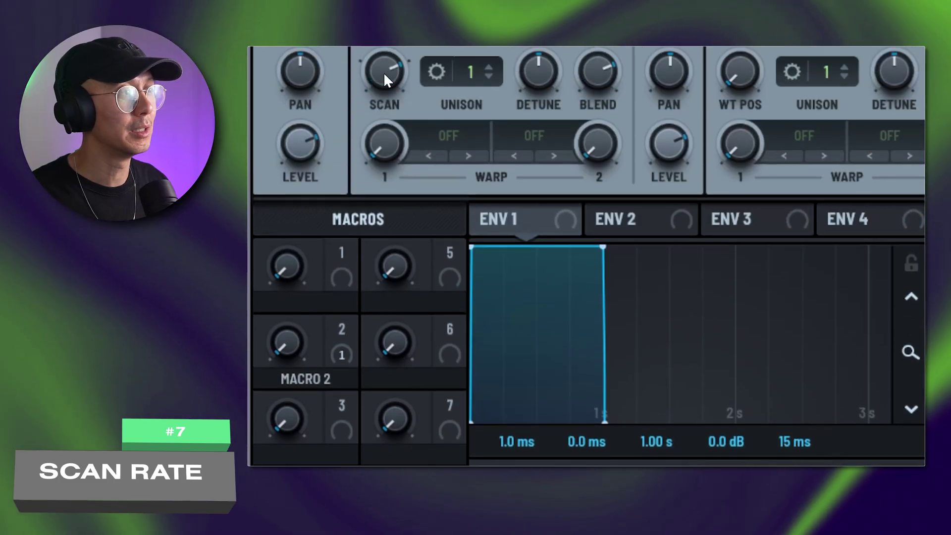
- Assign Pitch Bend as the modulation source for oscillator A's scan rate and check the assignment
right_click(384, 75)
mouse_move(487, 325)
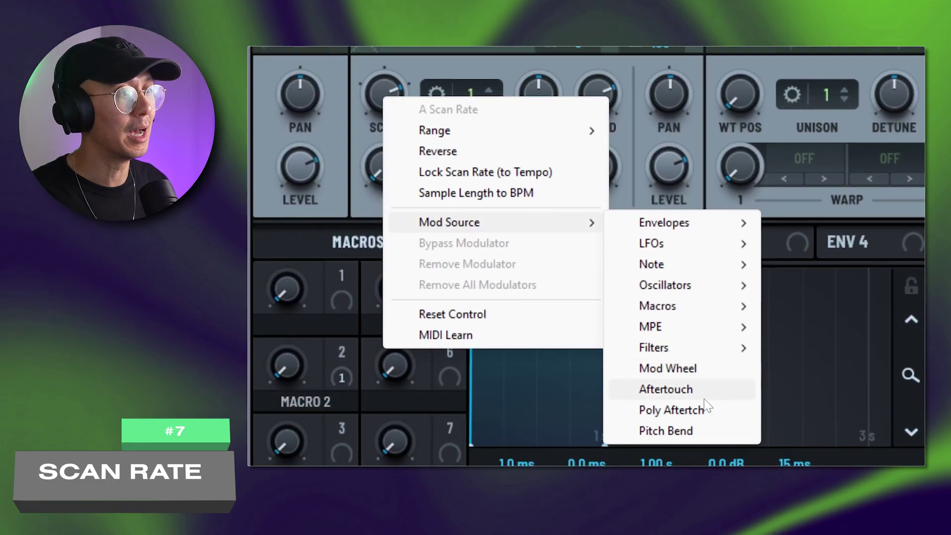
click(703, 426)
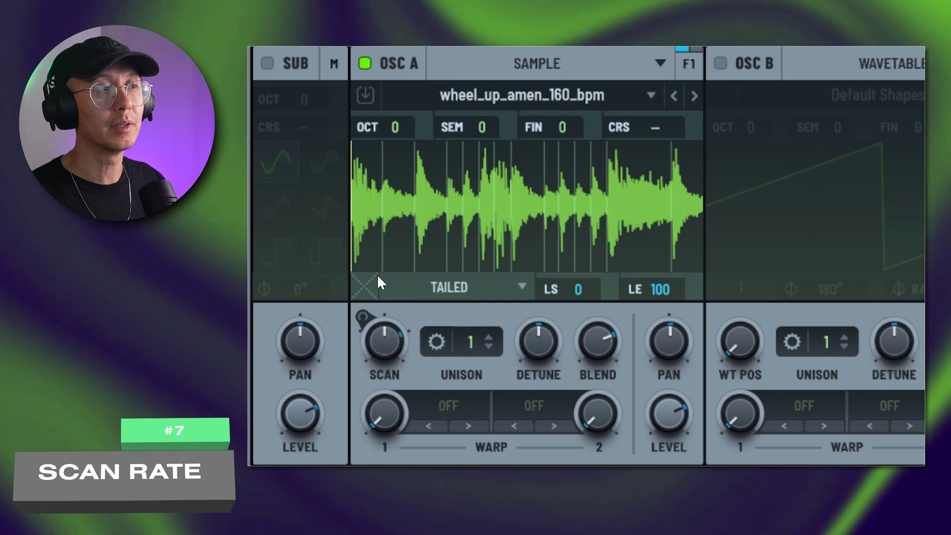
right_click(395, 341)
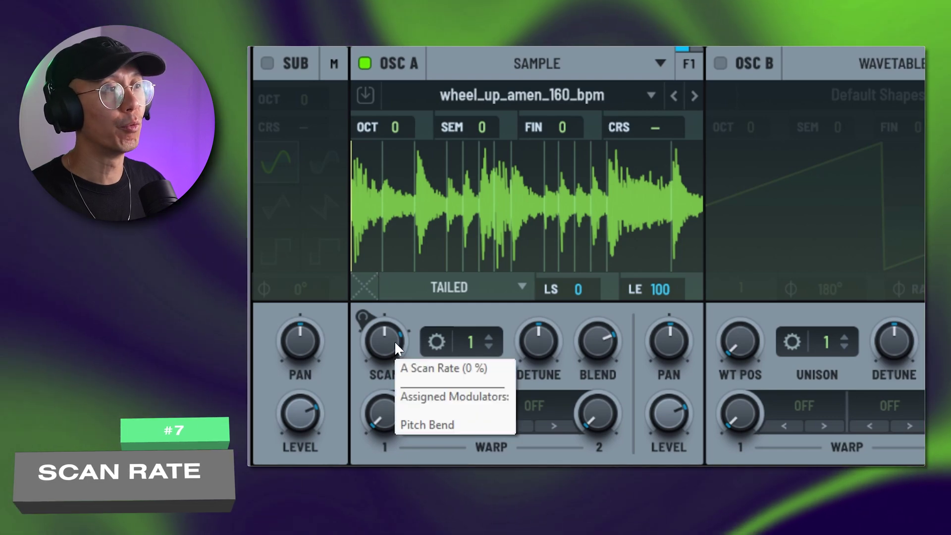
key(Escape)
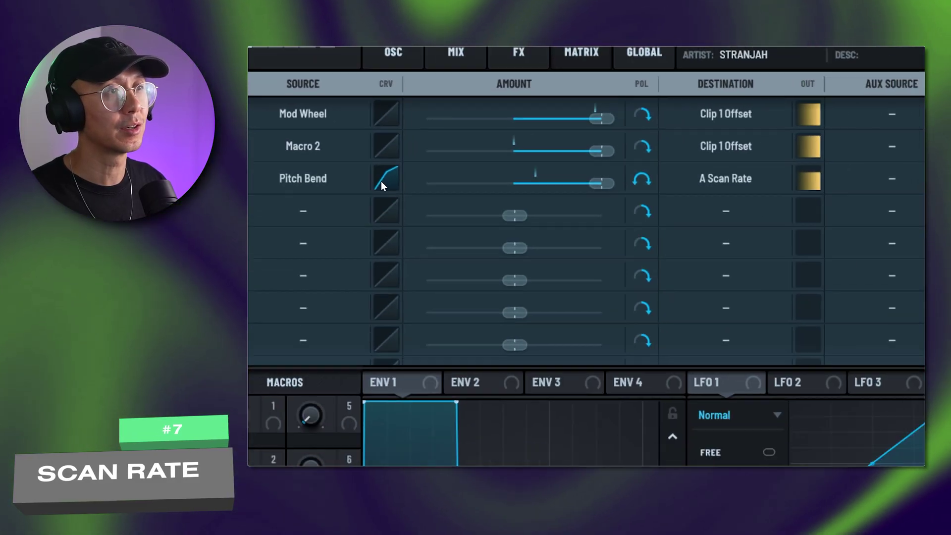
- Open the source curve of the Pitch Bend to A Scan Rate modulation and fine-tune its middle point
click(413, 204)
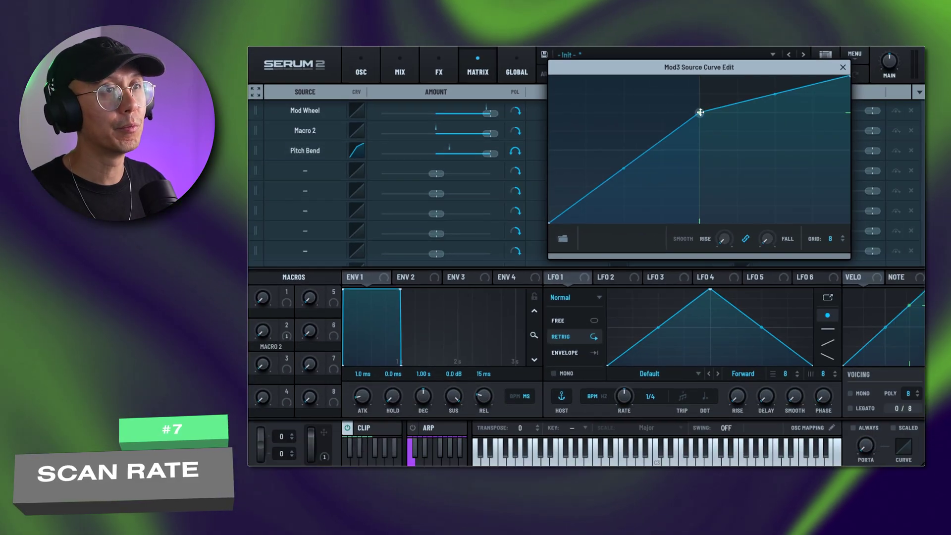
mouse_move(700, 113)
mouse_down()
mouse_move(703, 132)
mouse_move(707, 108)
mouse_move(733, 128)
mouse_move(703, 110)
mouse_up()
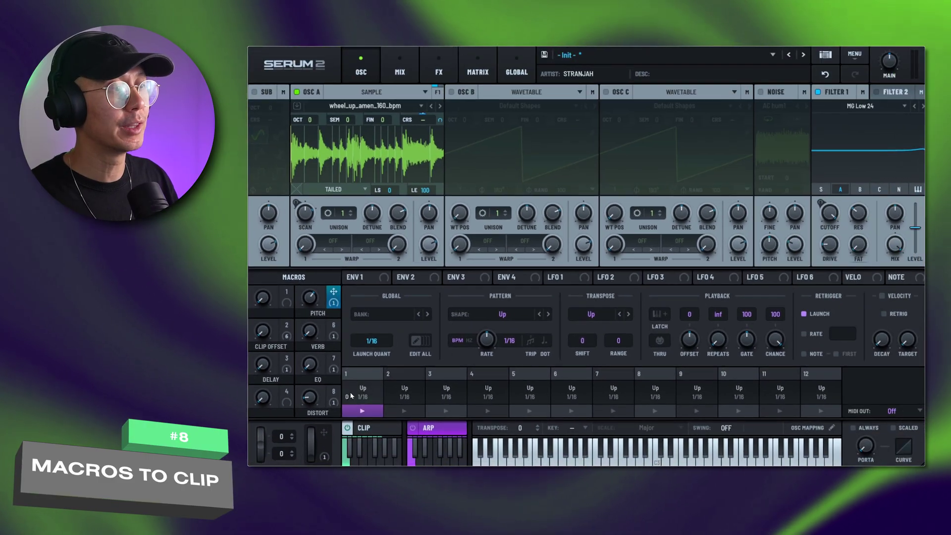
- Open the clip editor and look through the macro lanes that can be added to the clip
click(379, 426)
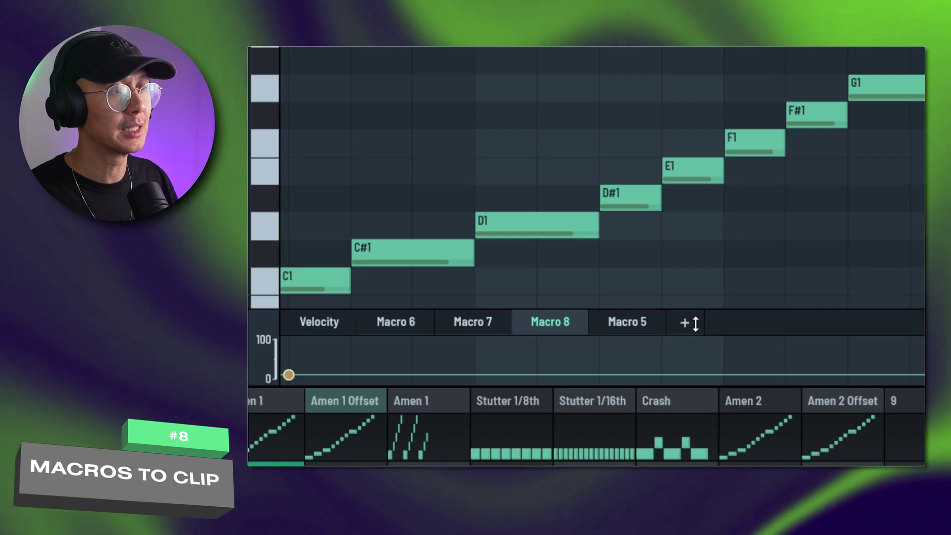
click(684, 322)
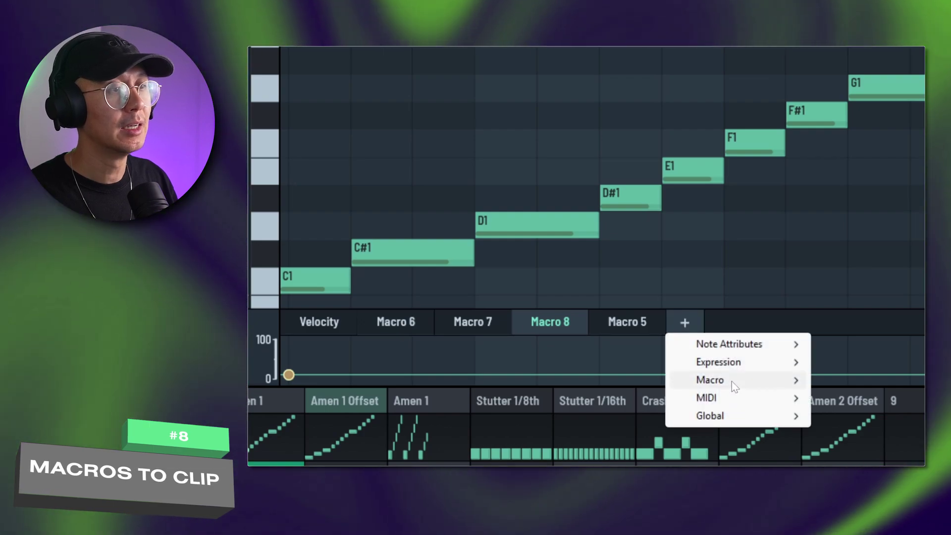
mouse_move(738, 379)
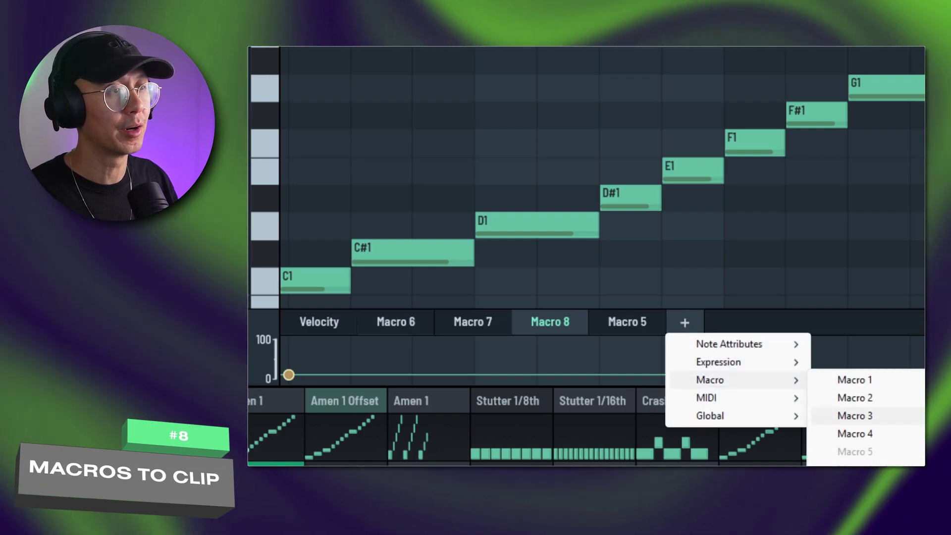
key(Escape)
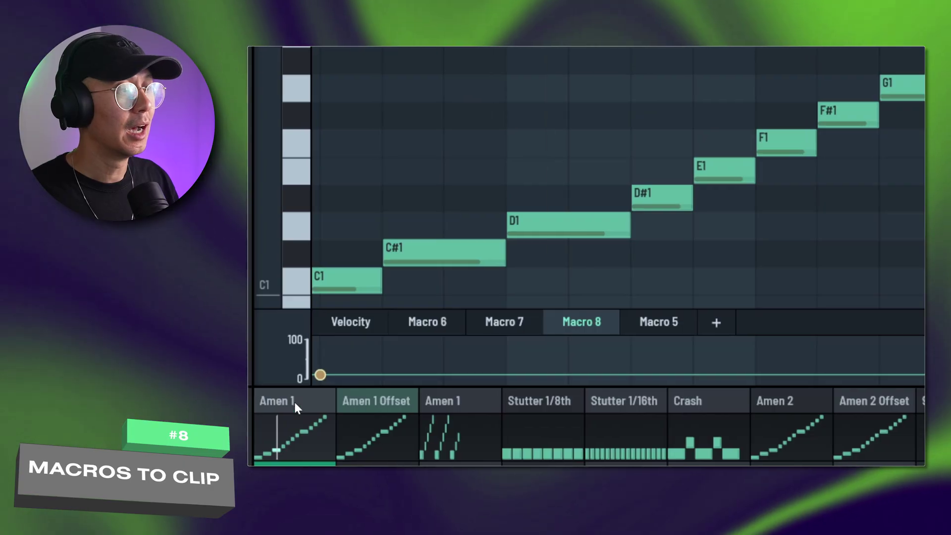
- Select the Amen 1 clip, inspect its Macro 6 and Macro 5 lanes, and check the Show Macros option
click(294, 403)
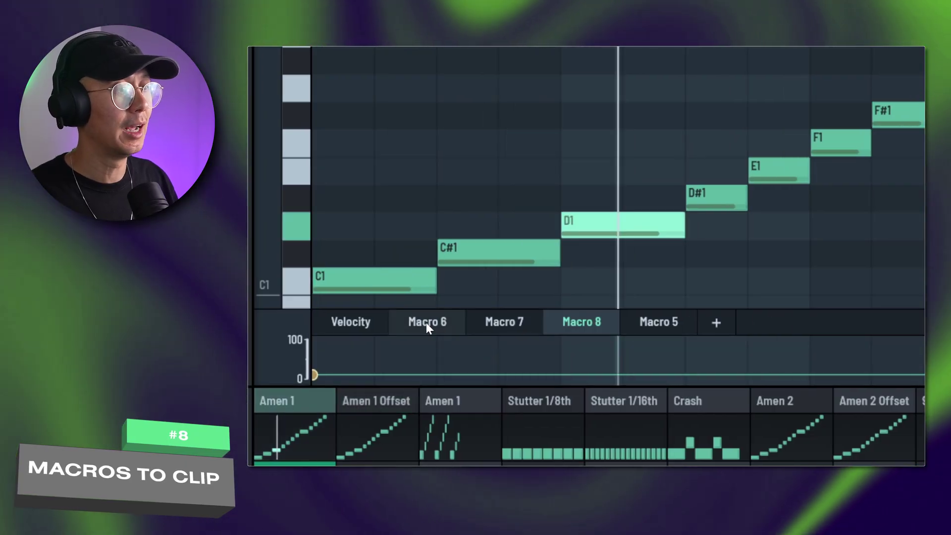
click(426, 322)
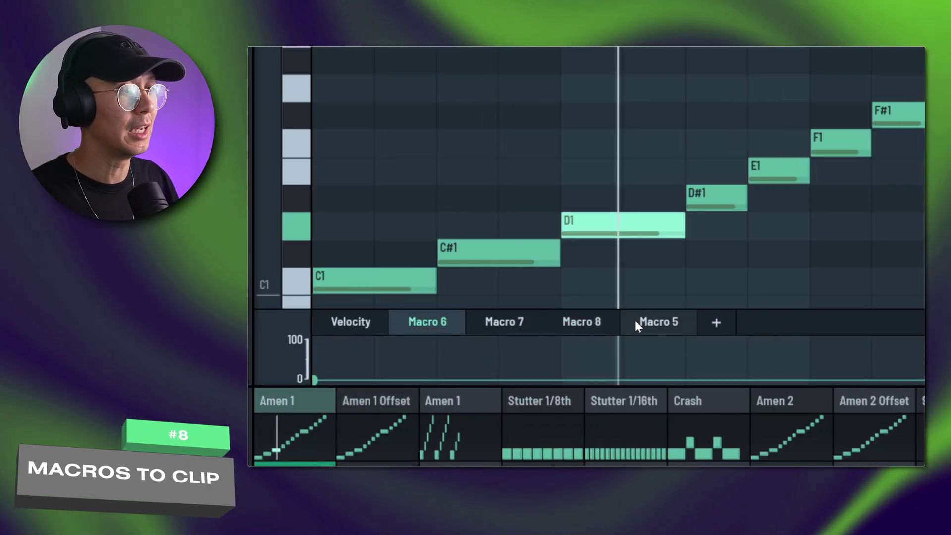
click(652, 323)
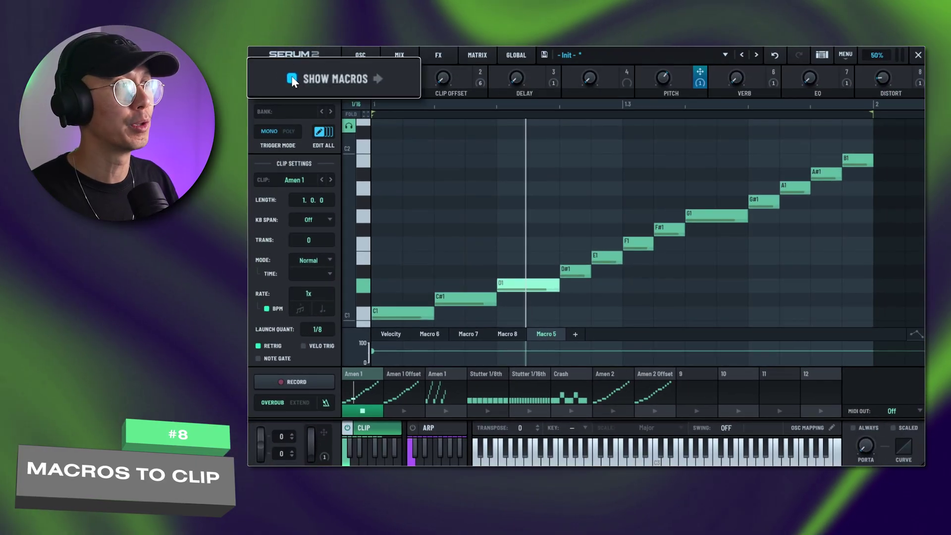
click(292, 79)
click(312, 76)
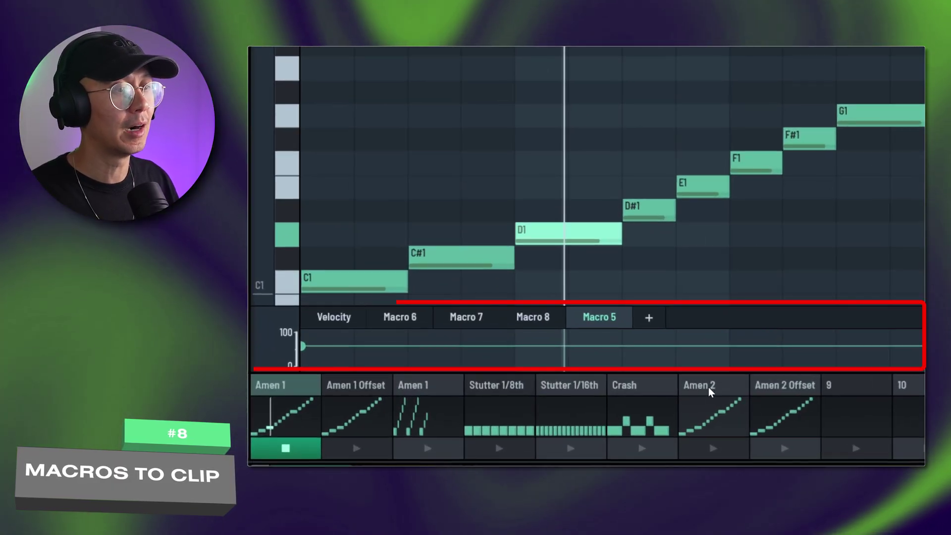
- Compare the Macro 5 lanes of the Amen 2 and Amen 1 clips, playing and stopping each clip in turn
click(711, 391)
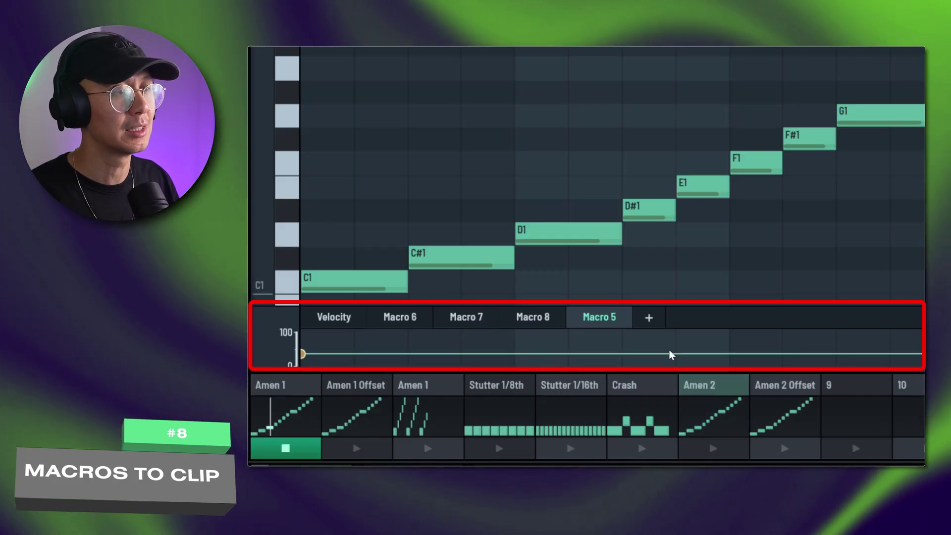
click(284, 459)
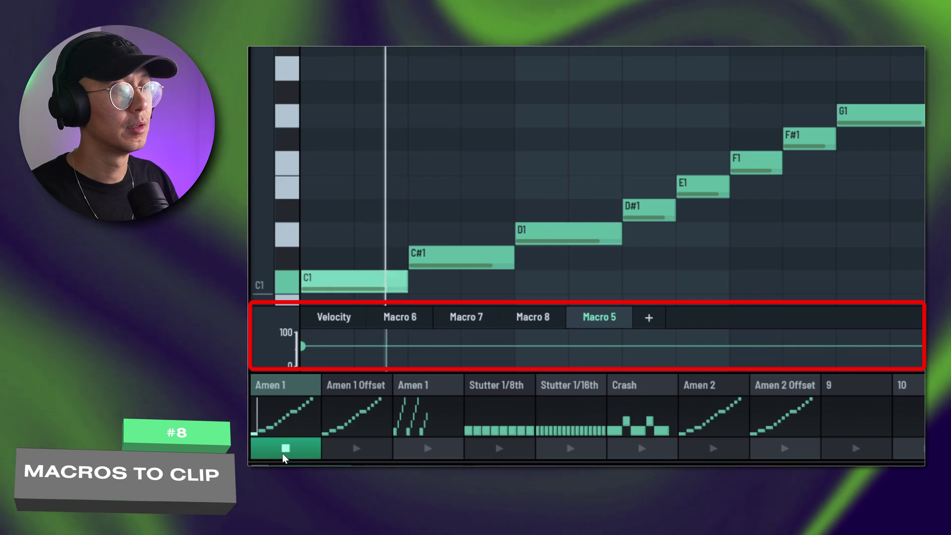
click(285, 455)
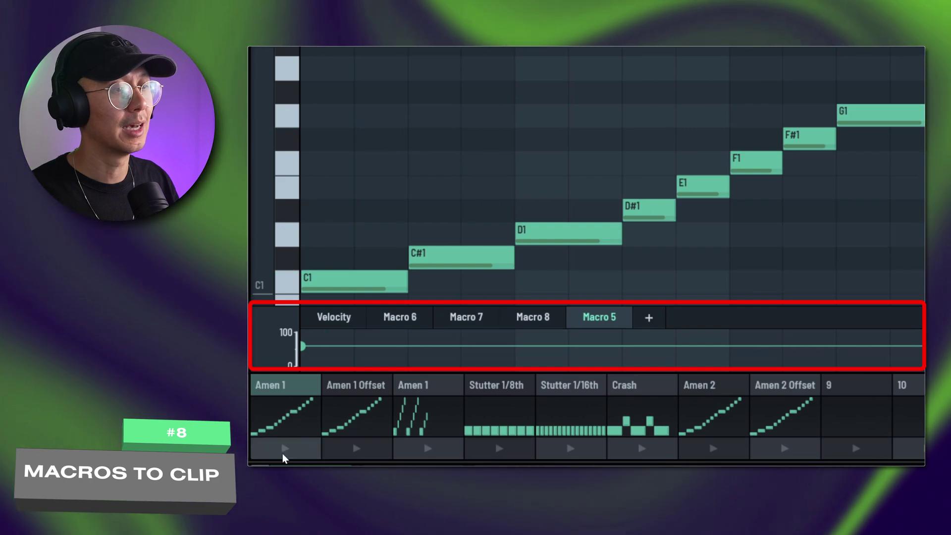
click(713, 449)
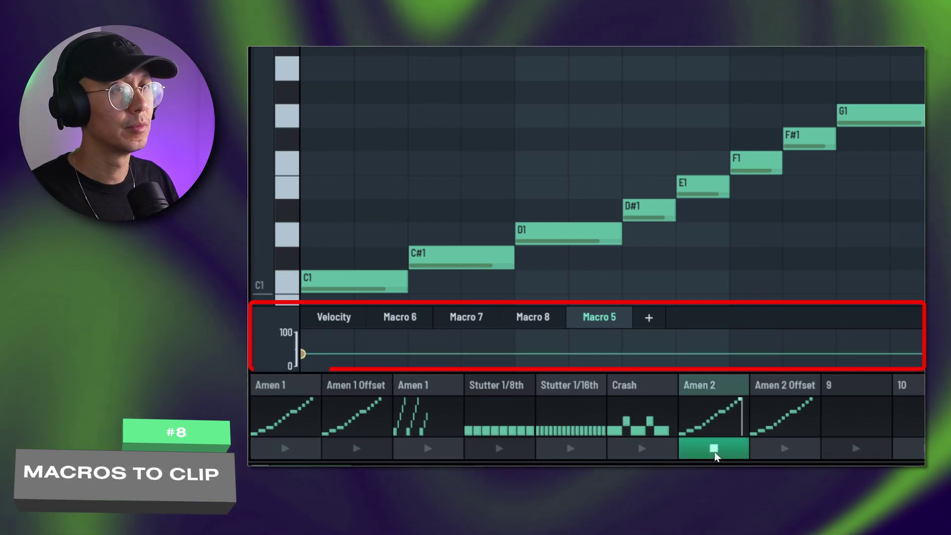
click(715, 452)
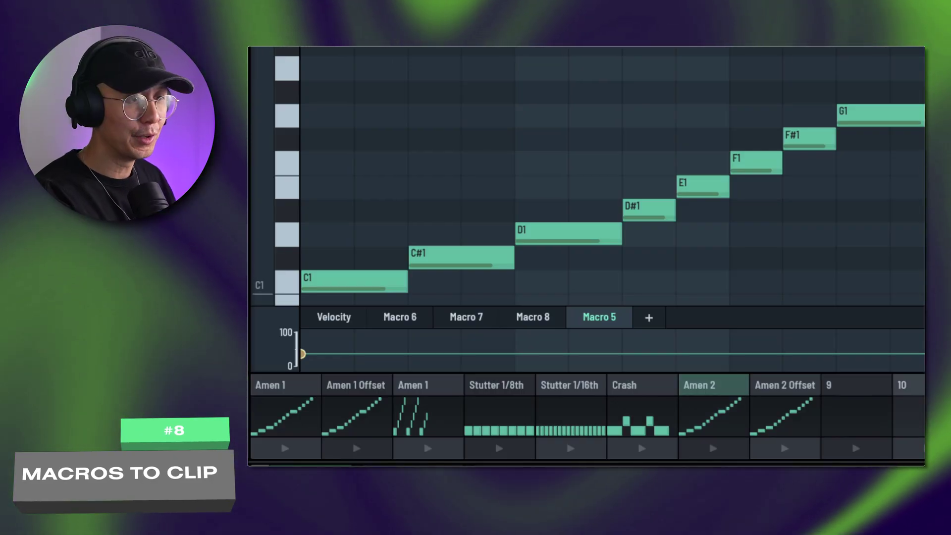
key(space)
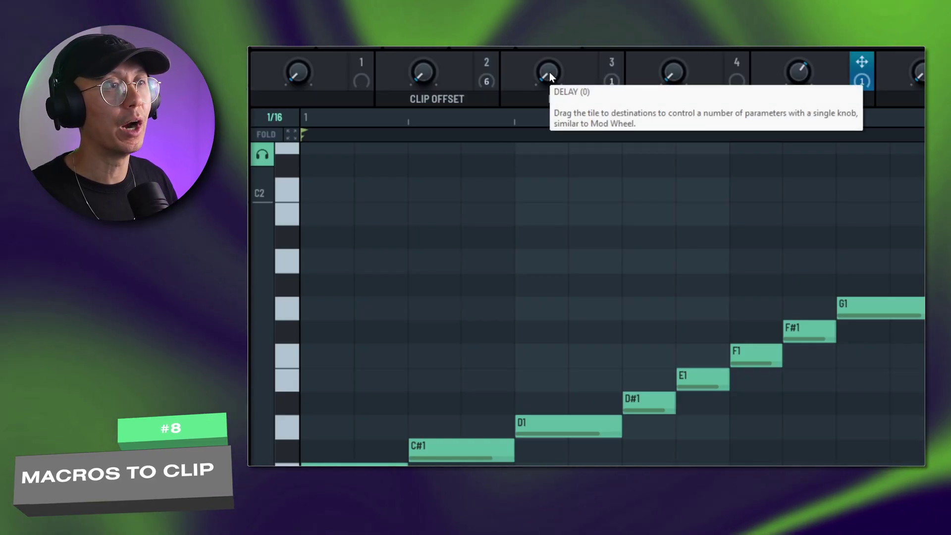
- View the Delay macro knob's available options, including its MIDI Learn entry, and close them without choosing one
right_click(549, 73)
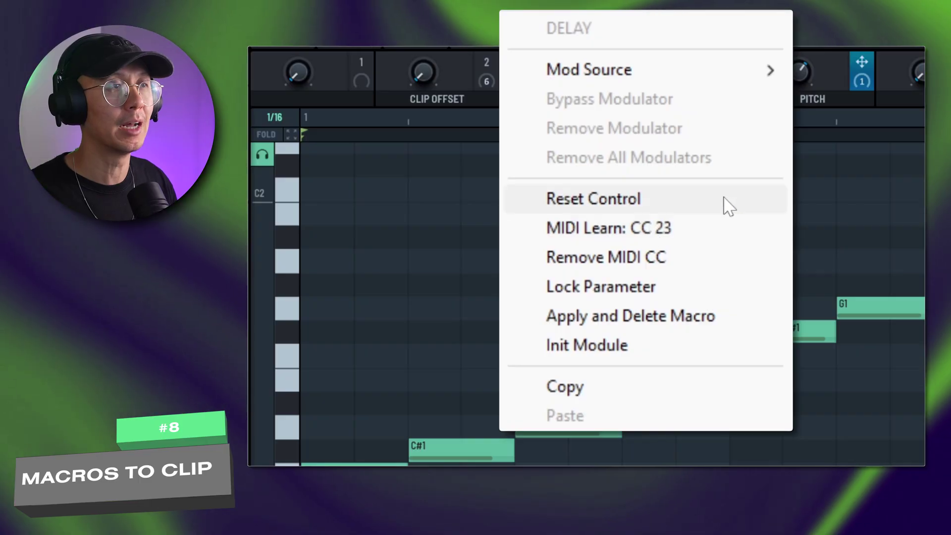
key(Escape)
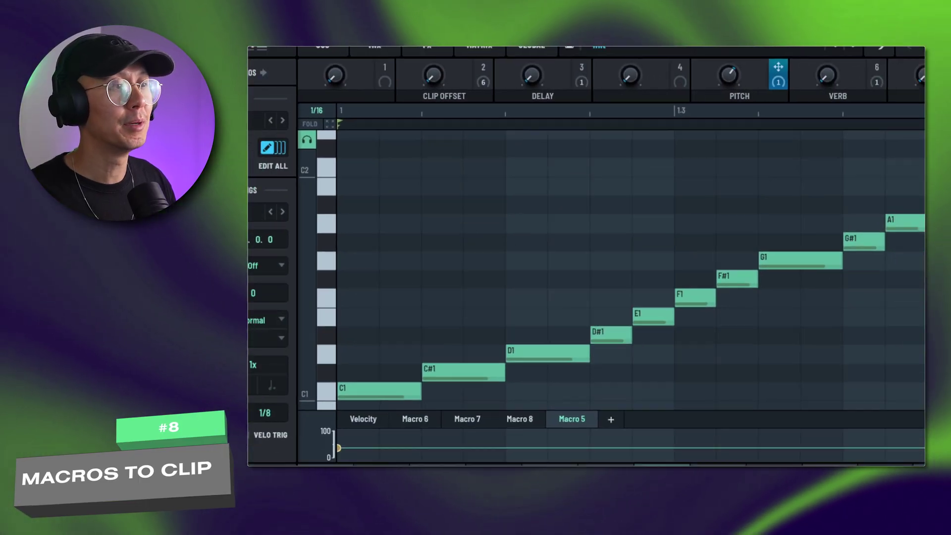